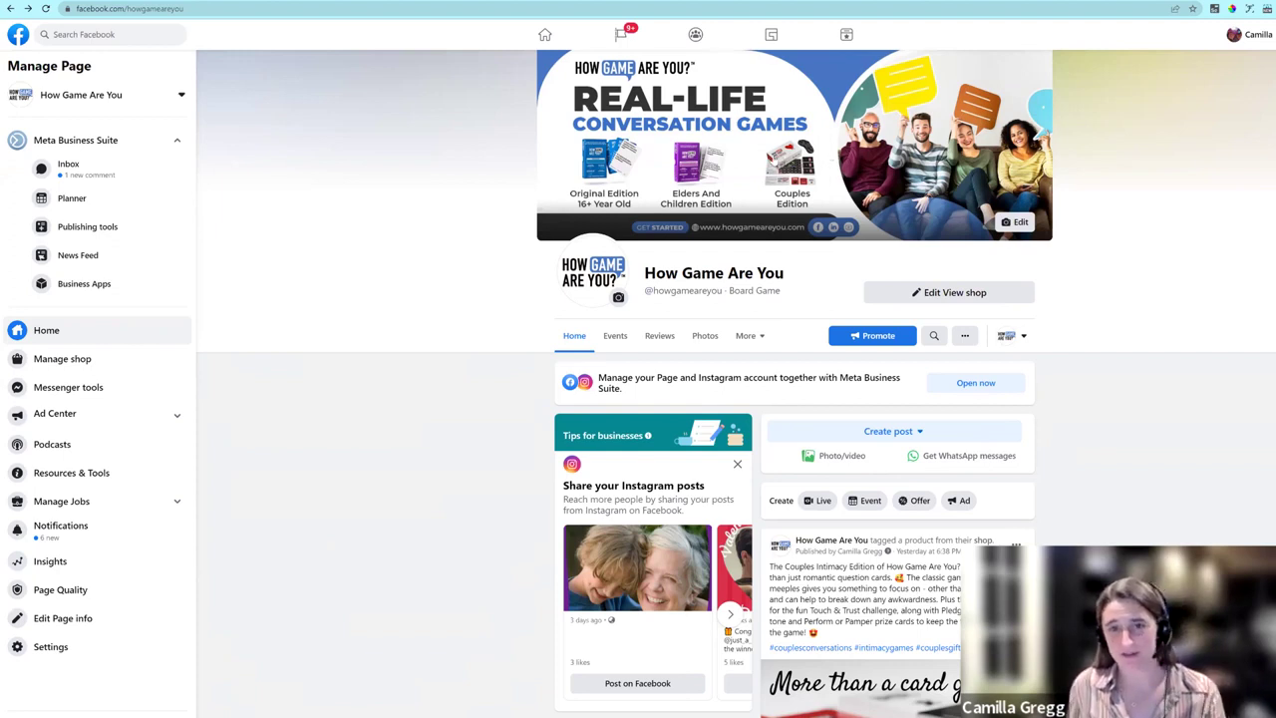
- View the page's cover photo at full size and check the pixel dimensions of the Facebook Cover design in Canva
click(823, 154)
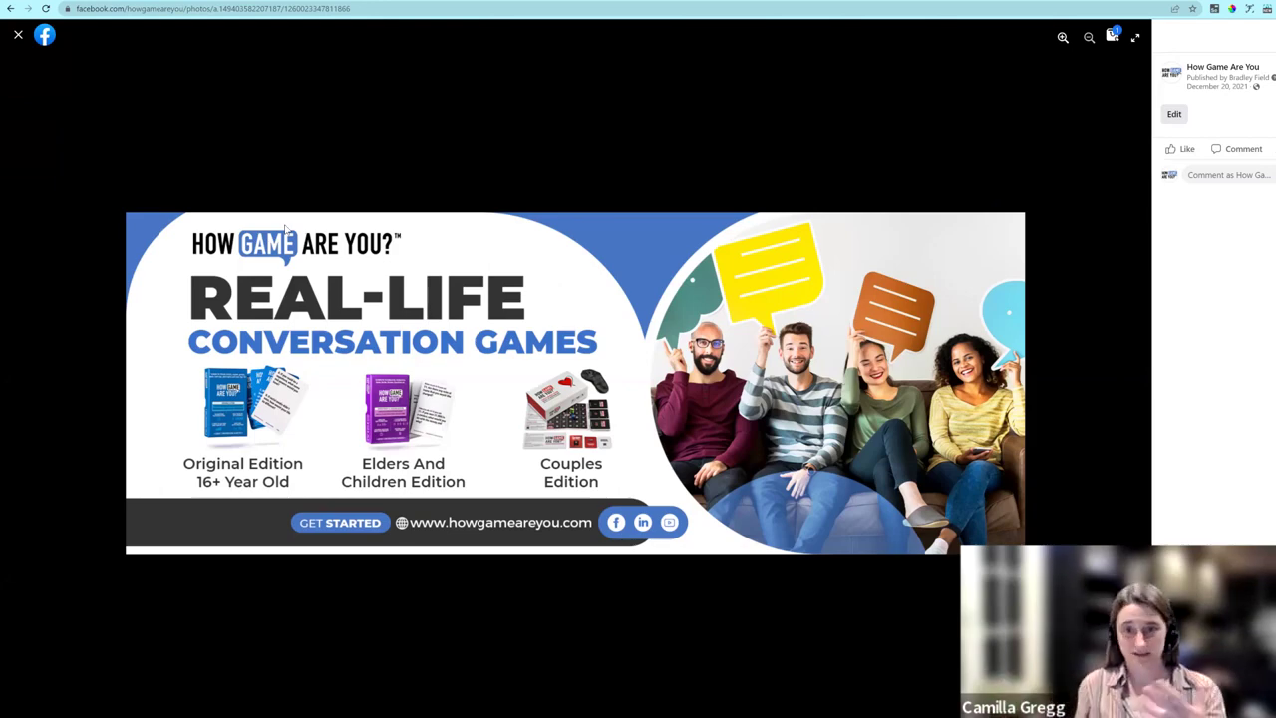
click(19, 34)
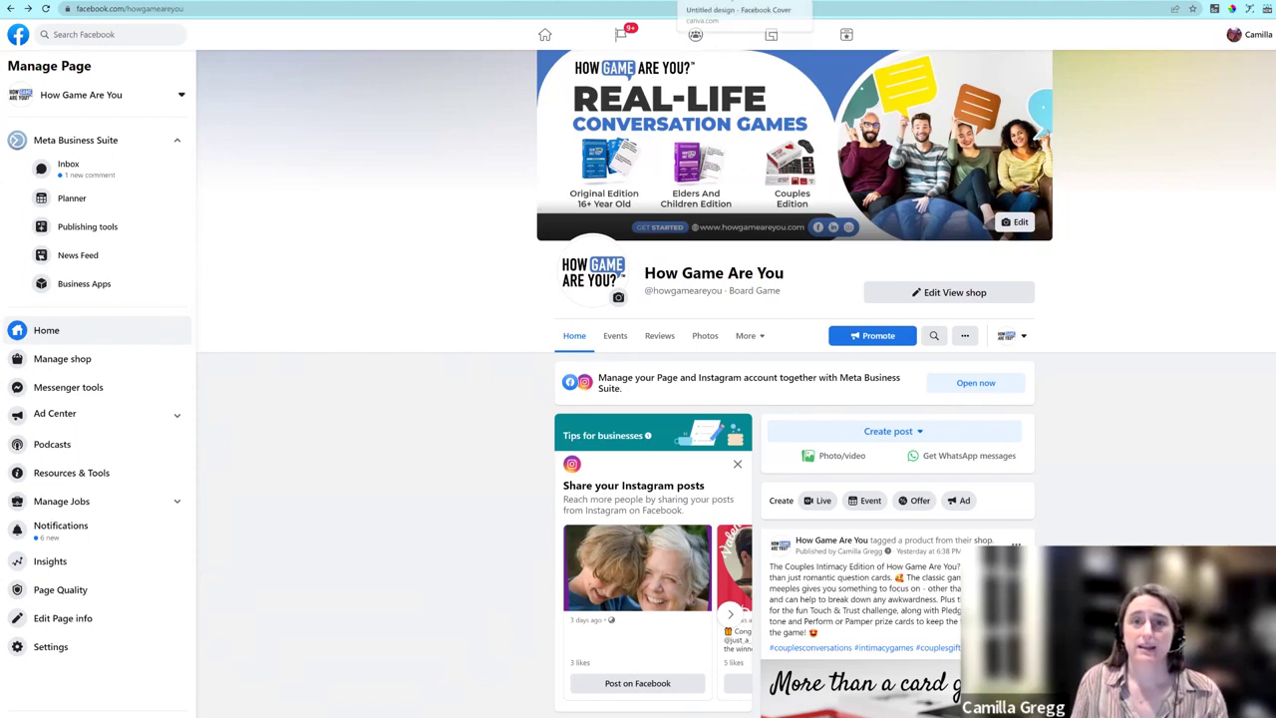
click(698, 0)
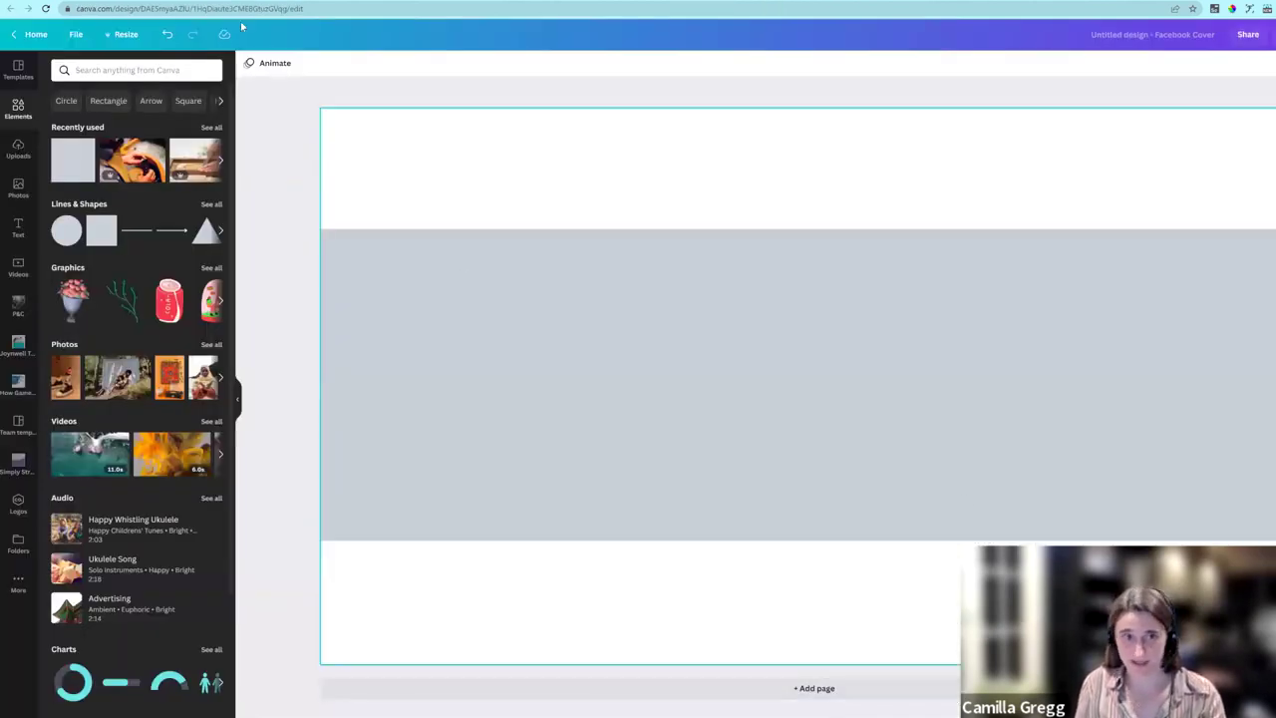
click(77, 36)
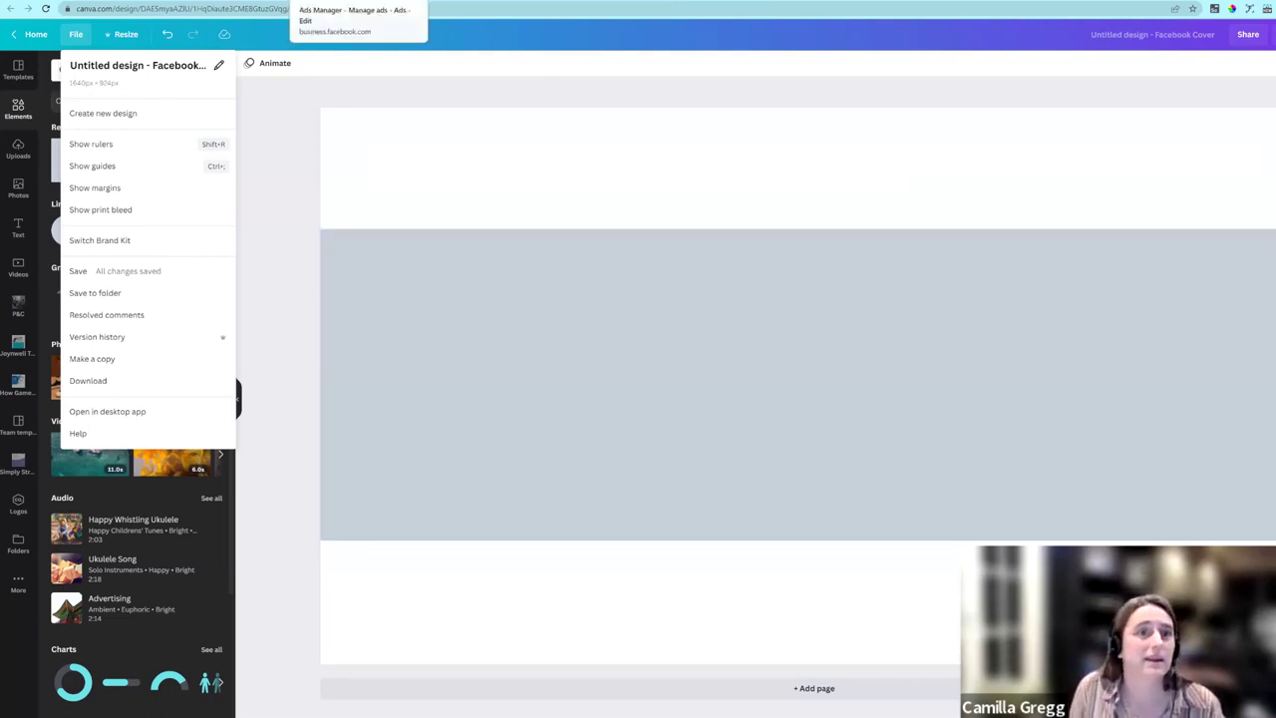
- Switch back to the How Game Are You Facebook page and open the Page Info section of its settings
click(165, 2)
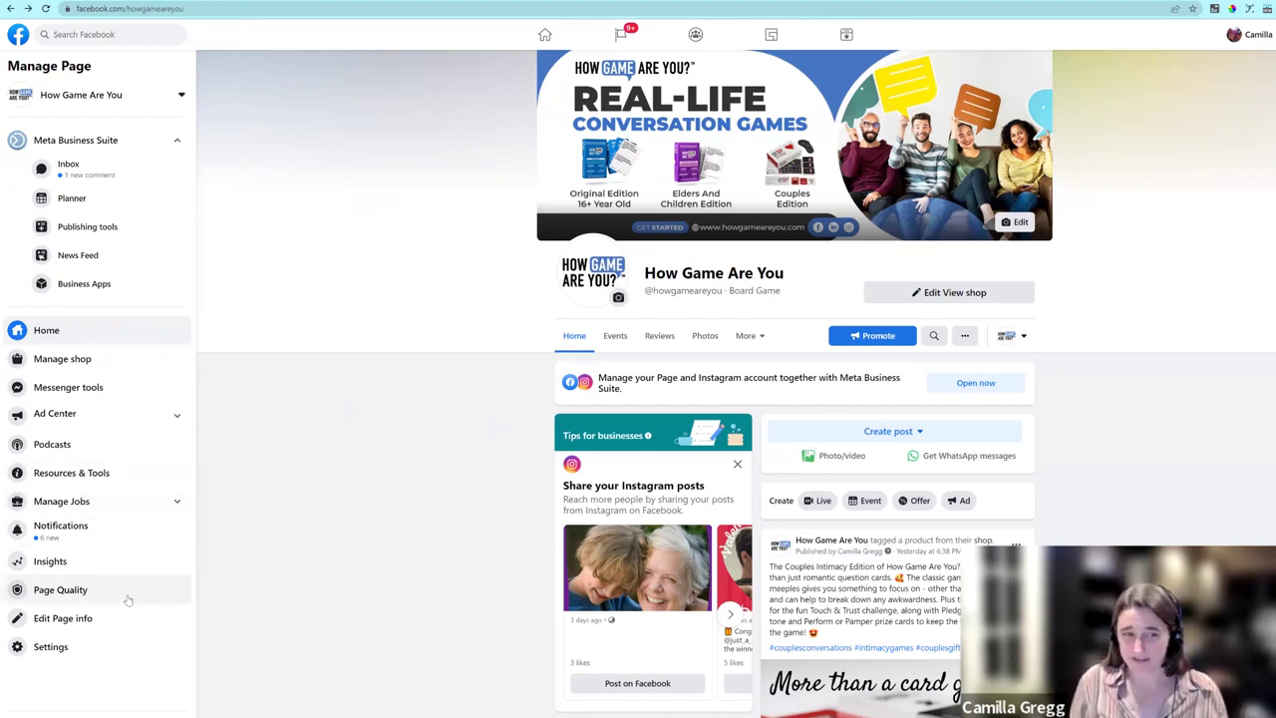
click(50, 650)
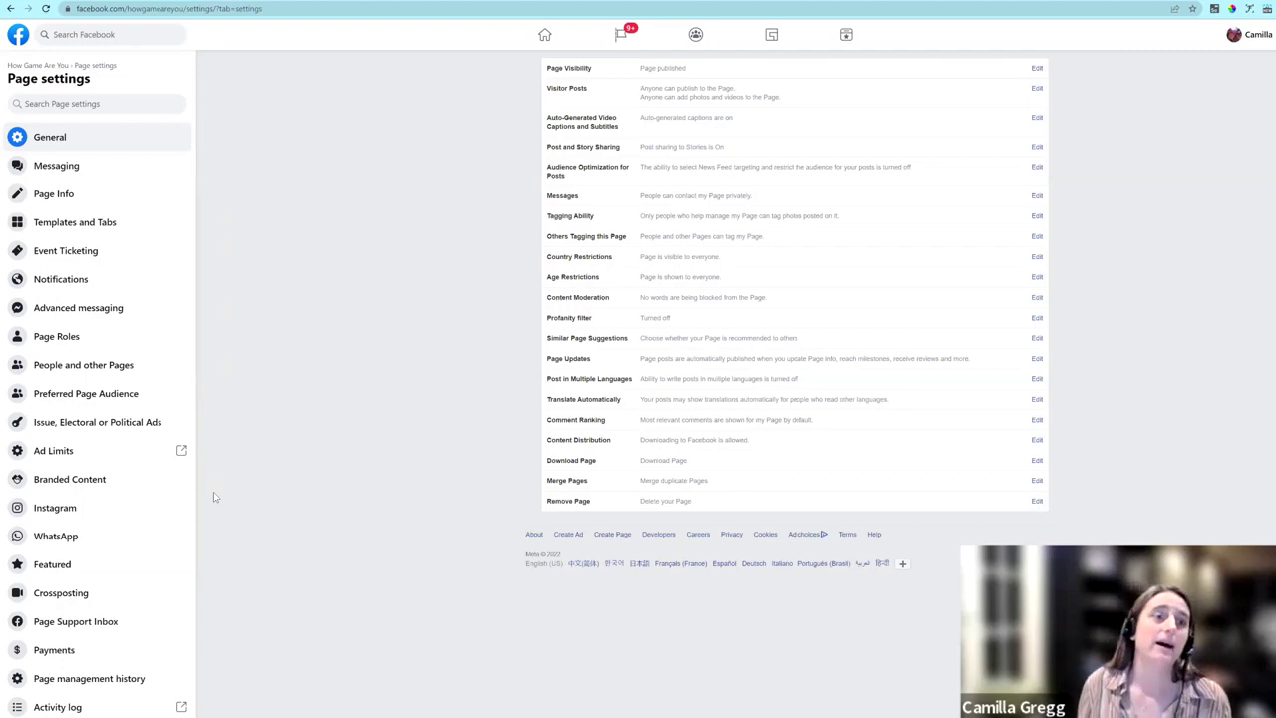
click(65, 196)
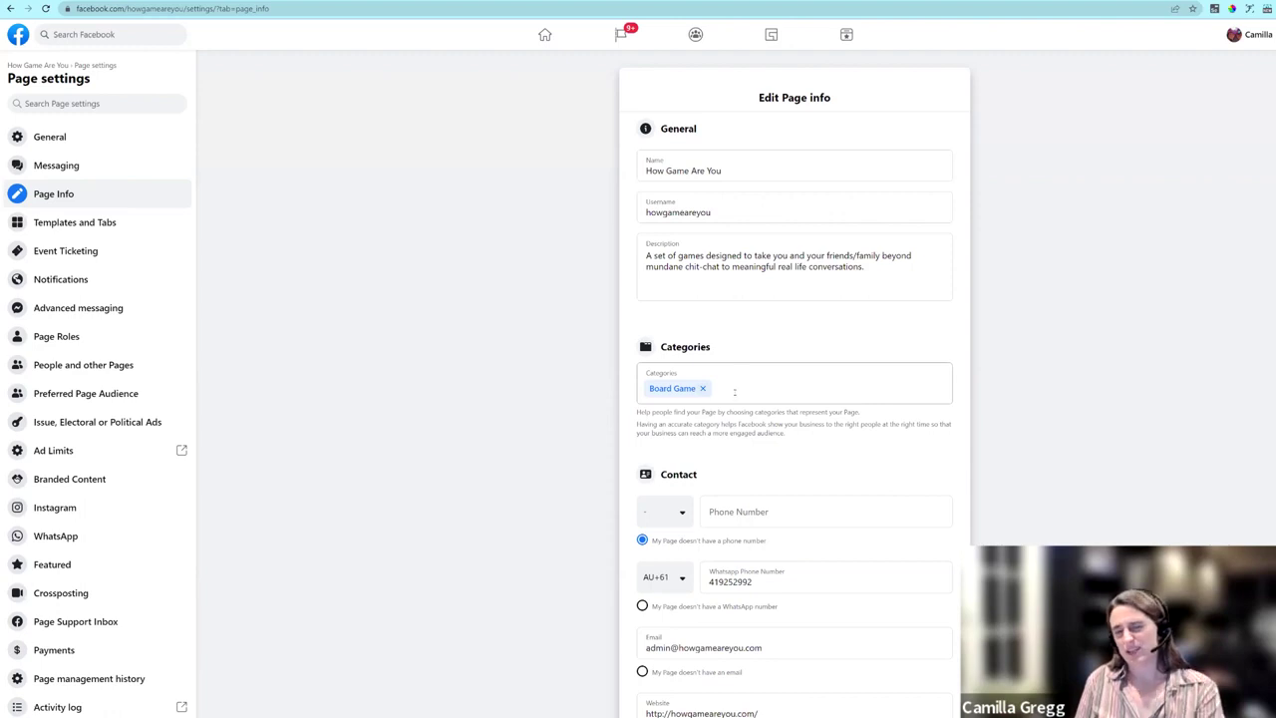
scroll(735, 392, down, 1)
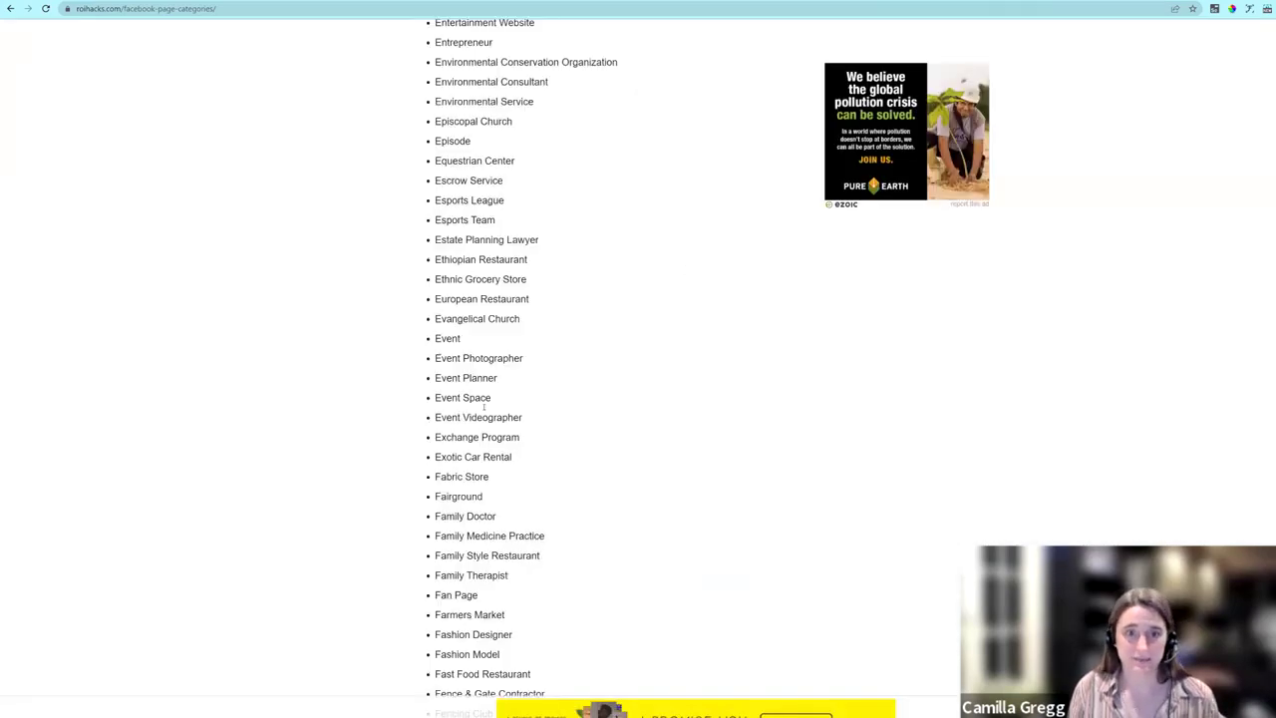
- Browse the list of available Facebook page categories on roihacks.com around the entries starting with E and F
scroll(492, 489, up, 1)
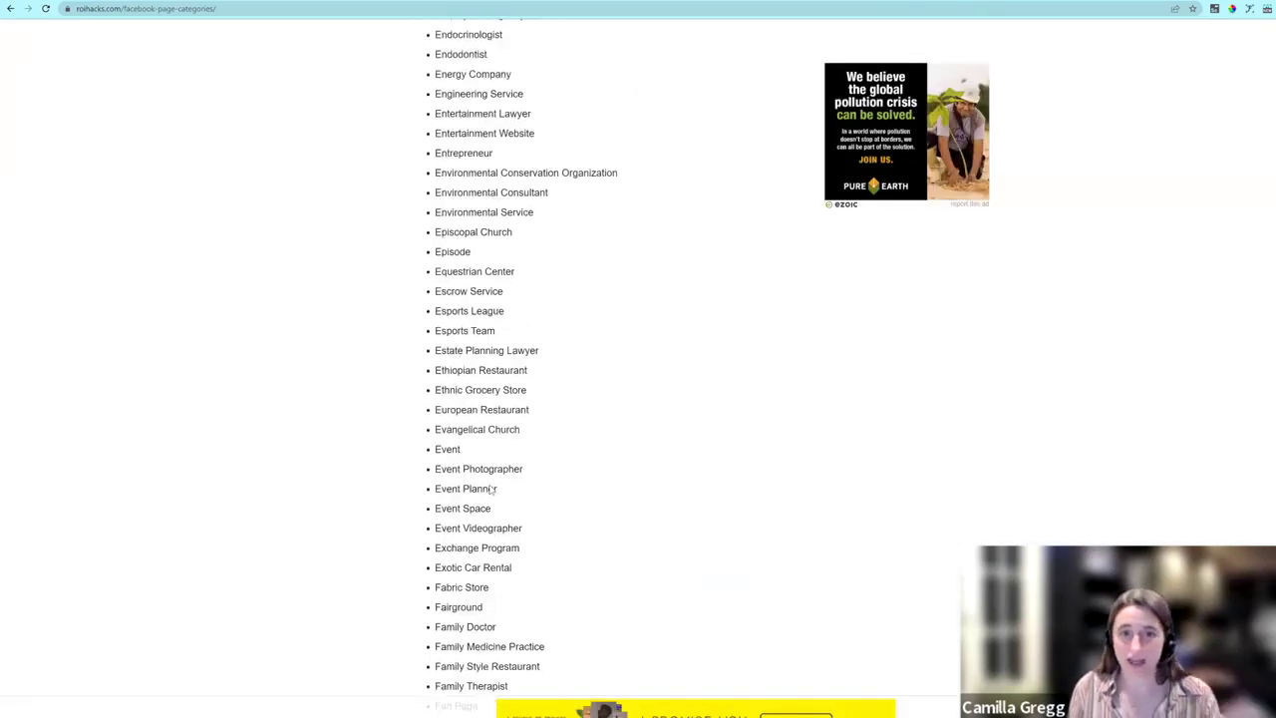
scroll(493, 489, up, 1)
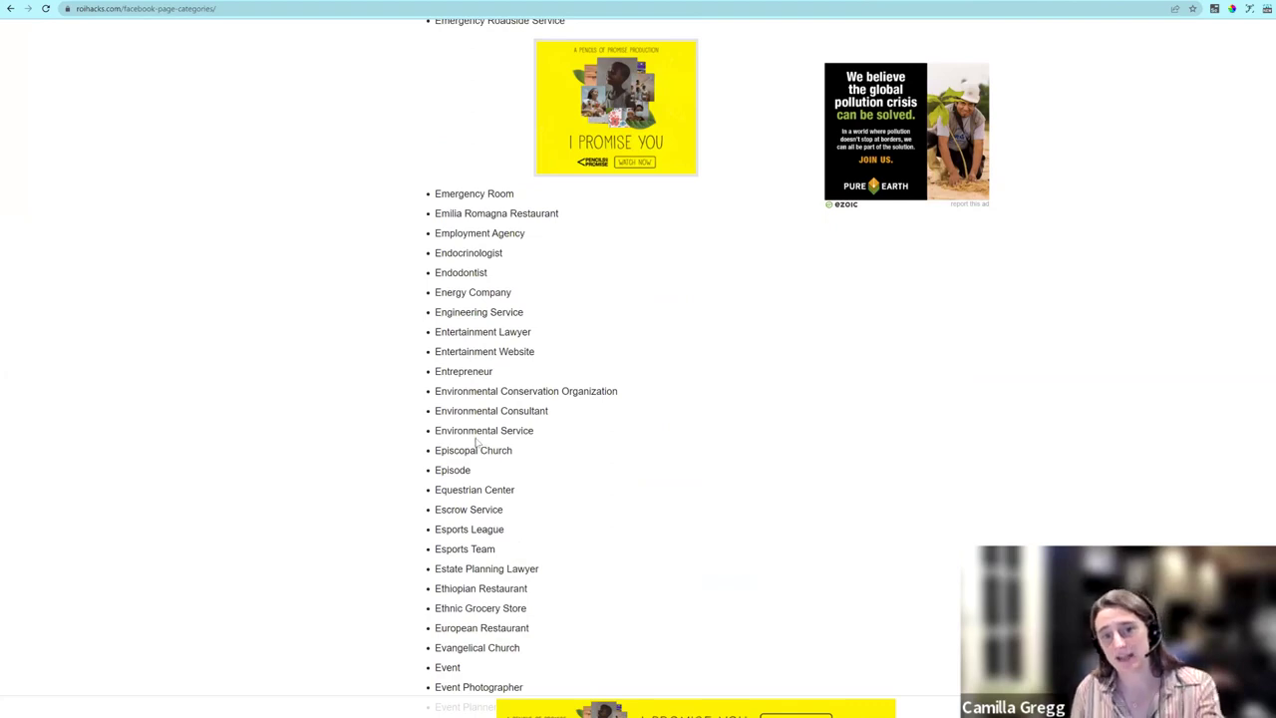
scroll(474, 439, down, 3)
scroll(472, 442, down, 2)
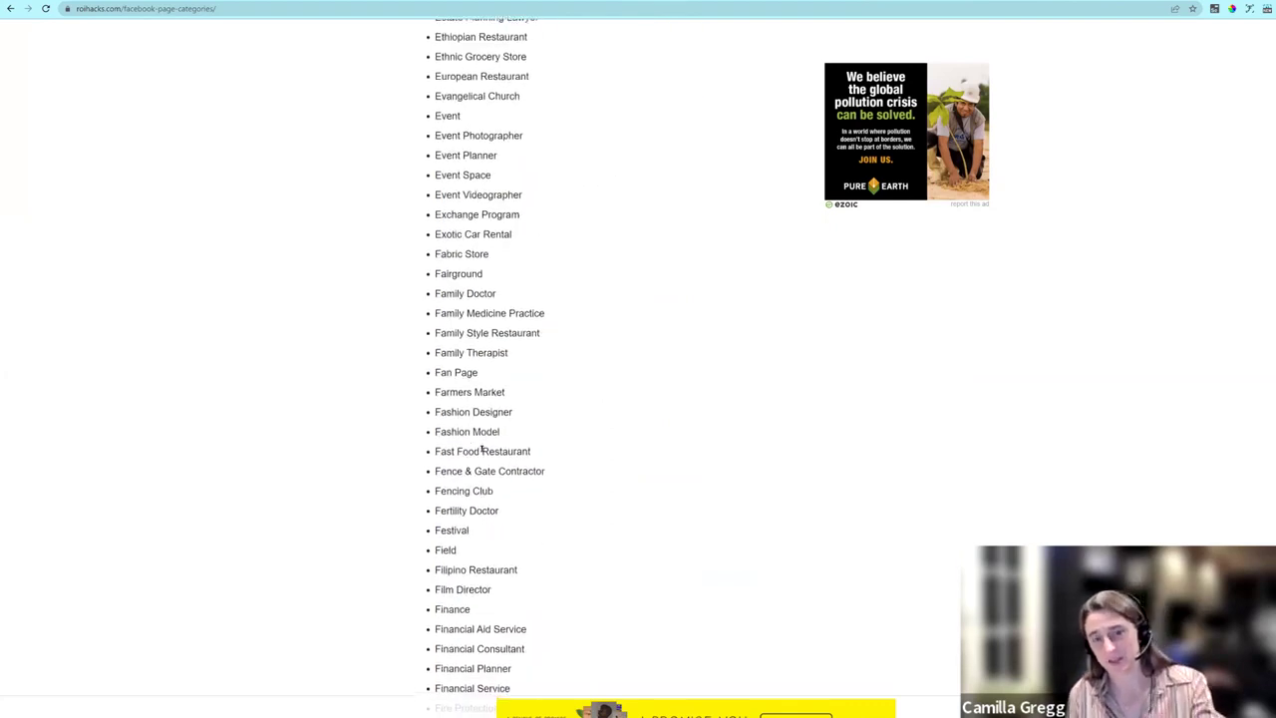
scroll(475, 451, down, 2)
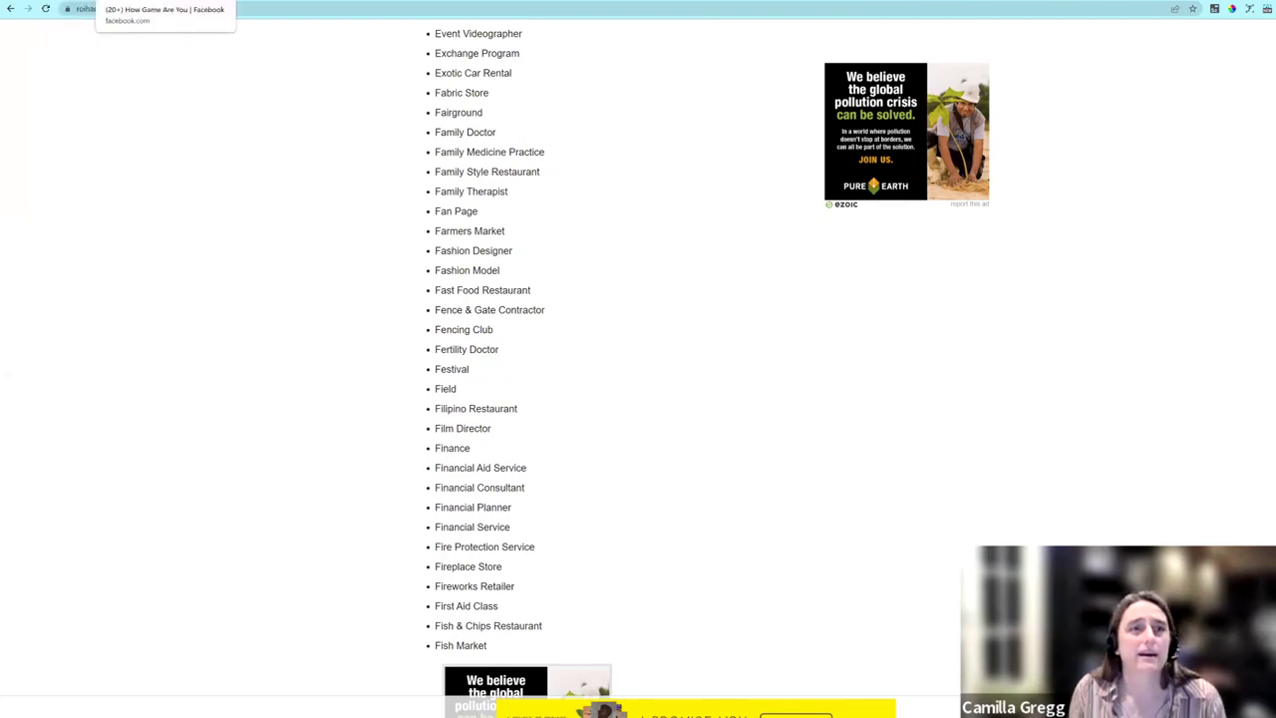
- Return to the Facebook Page Info form and review its contact, location, service area, hours, products, additional information and price range fields
click(159, 3)
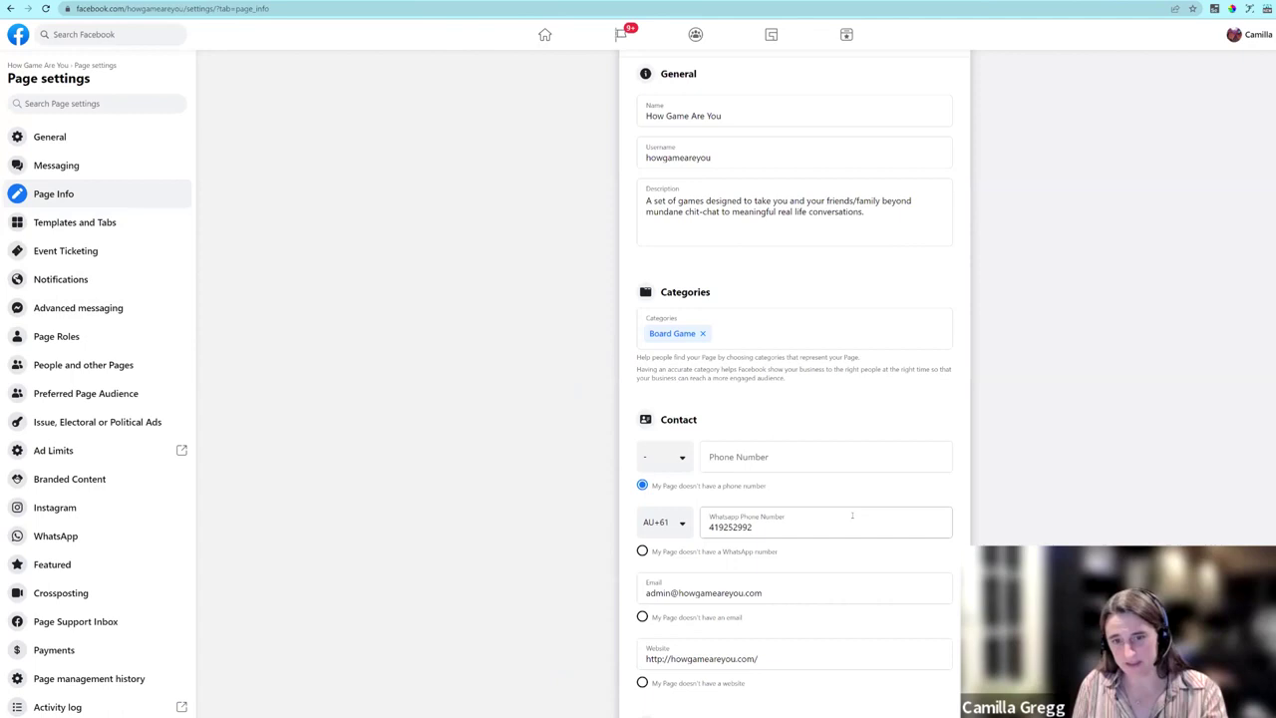
scroll(857, 559, down, 2)
scroll(857, 559, down, 4)
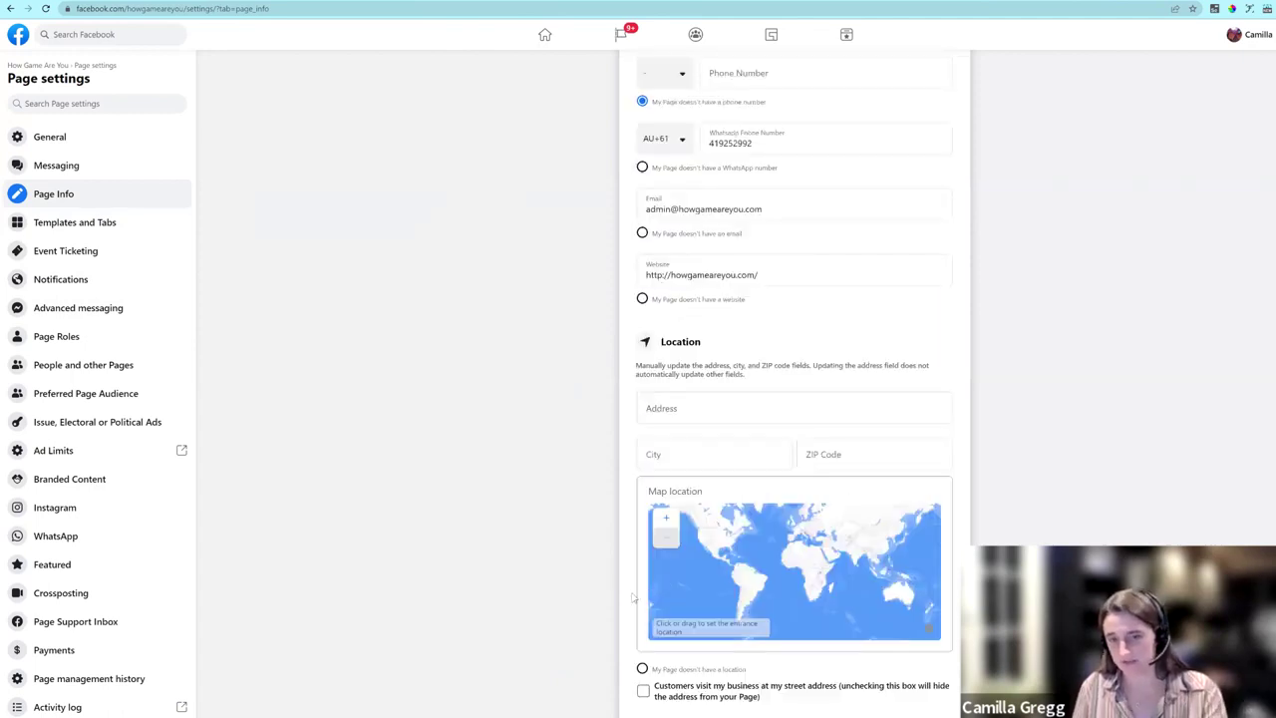
scroll(543, 618, down, 4)
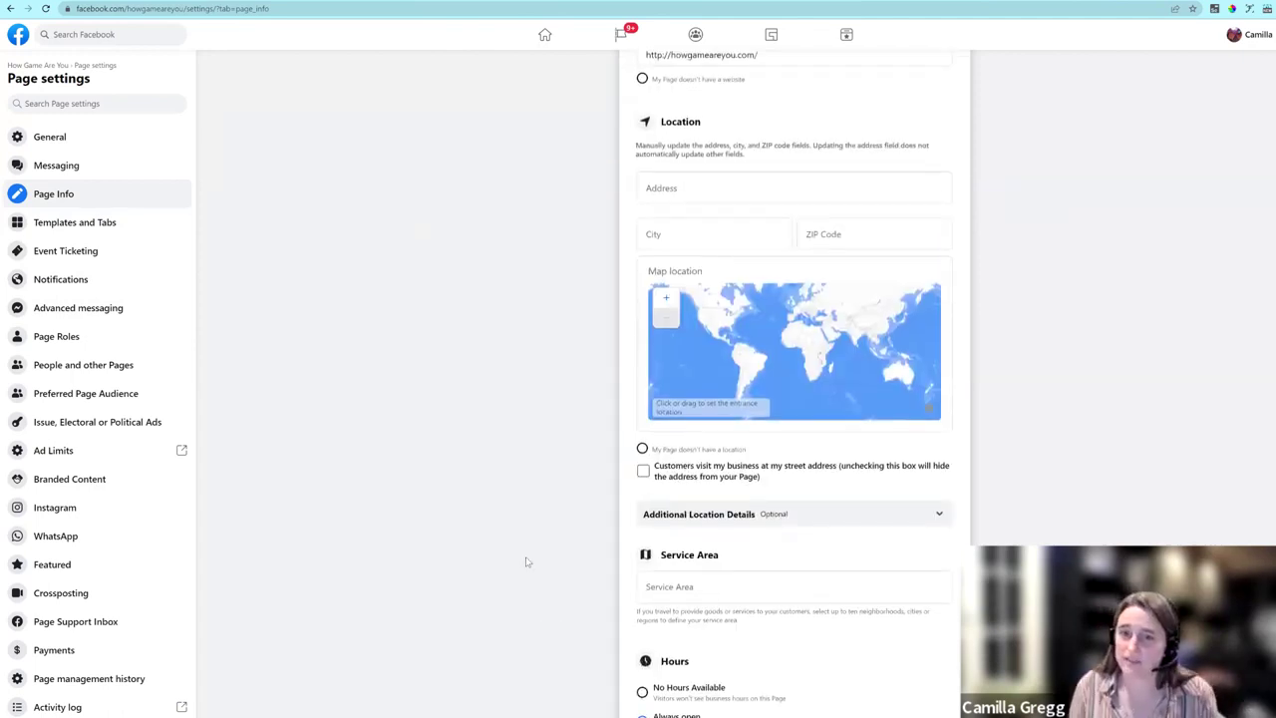
scroll(606, 160, down, 3)
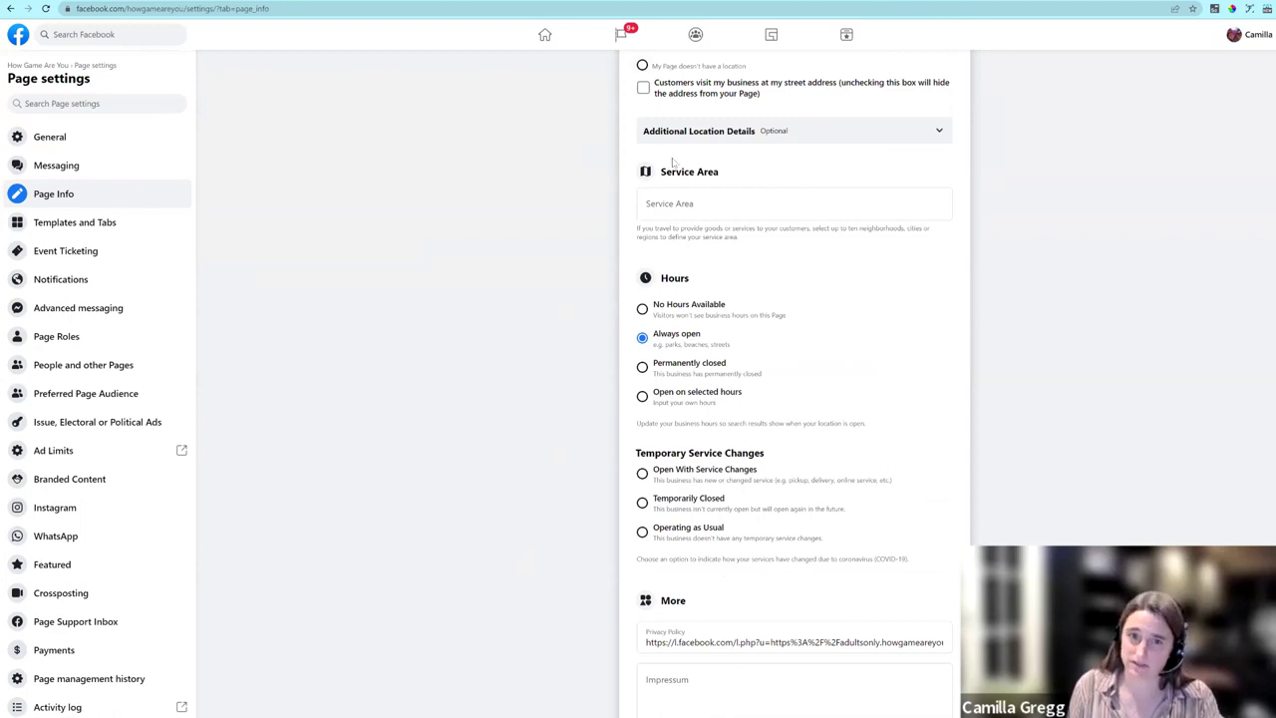
scroll(485, 533, down, 4)
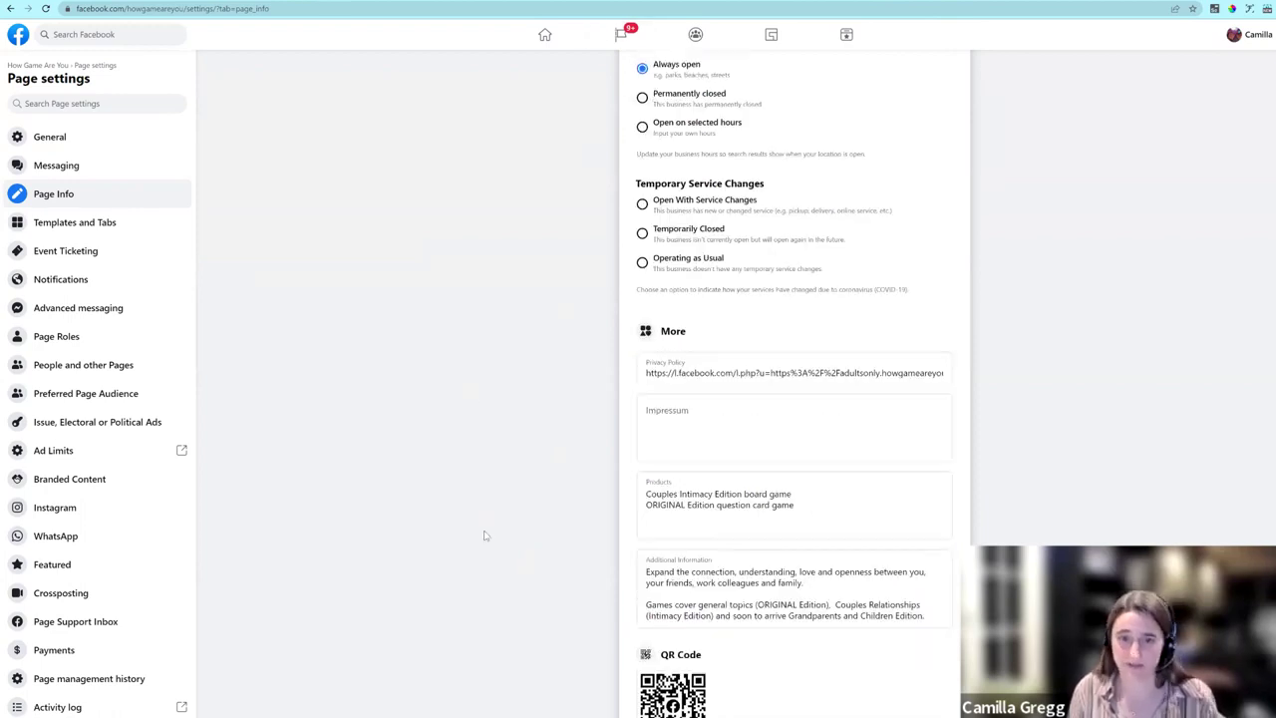
scroll(618, 286, down, 1)
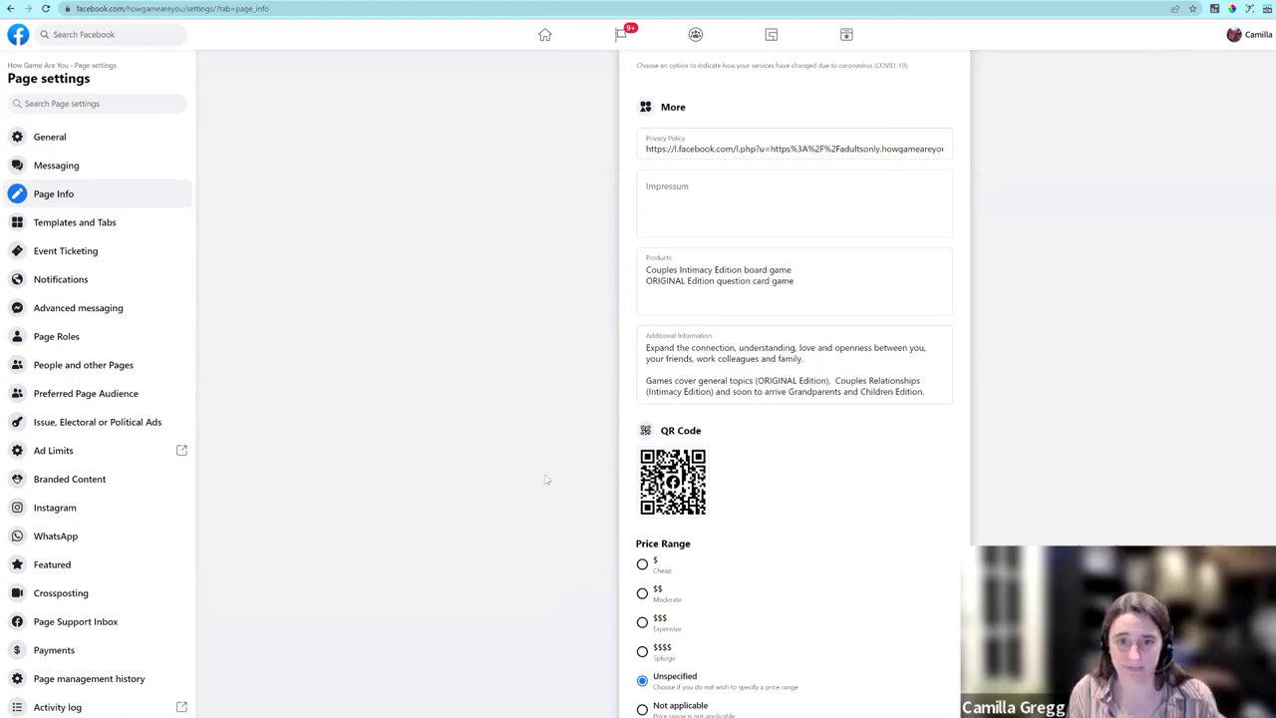
scroll(545, 480, down, 1)
scroll(545, 479, down, 1)
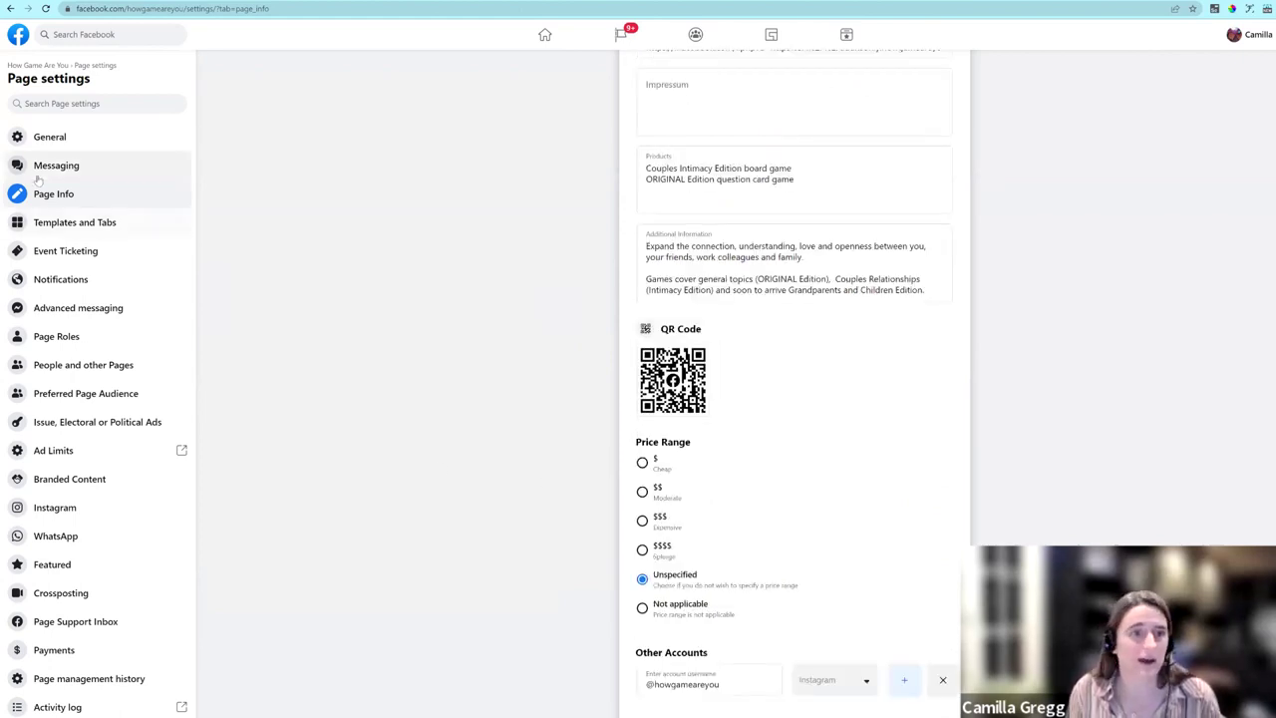
- In the Templates and Tabs settings, move Shop directly below Home and Videos directly below Shop
click(52, 228)
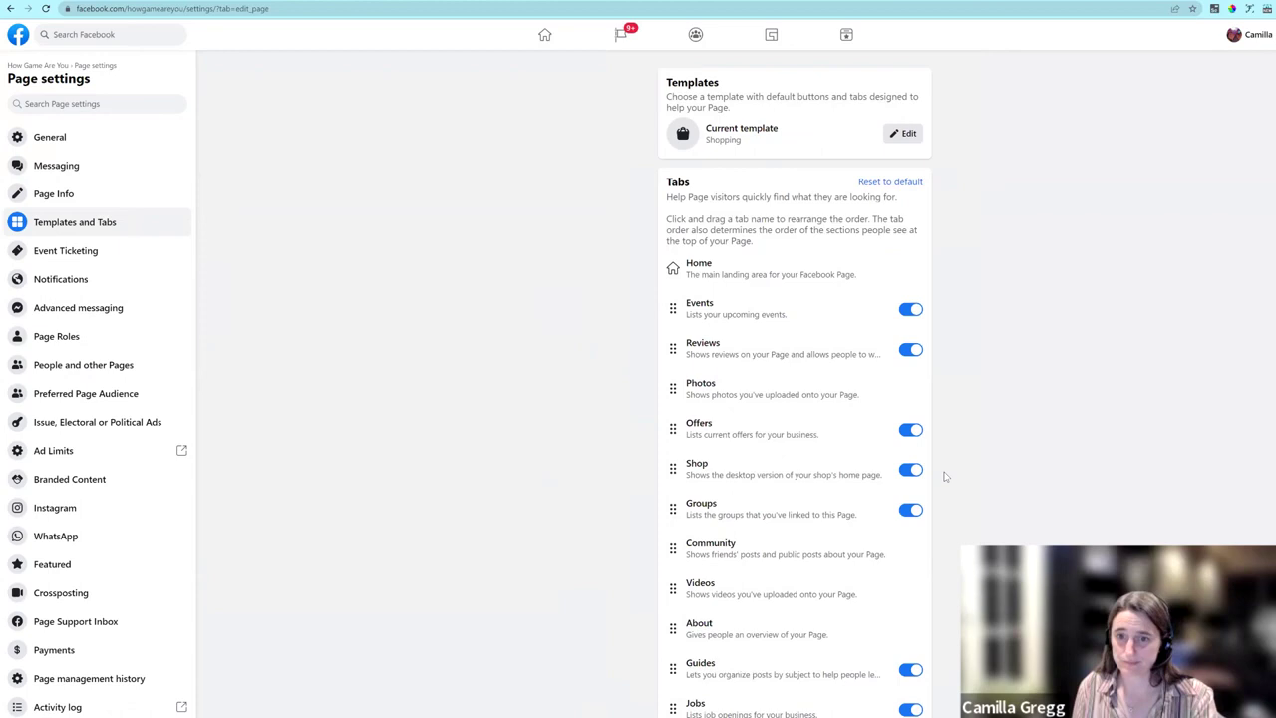
drag(674, 471, 678, 305)
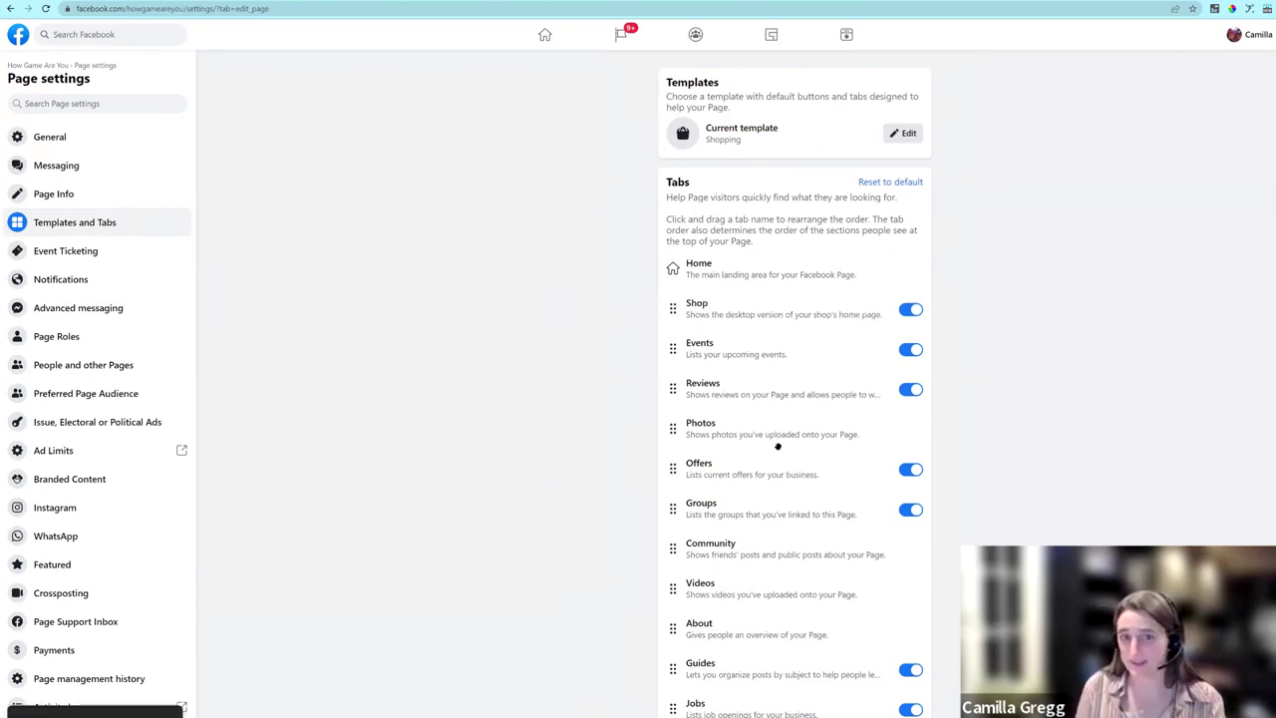
drag(679, 603, 681, 343)
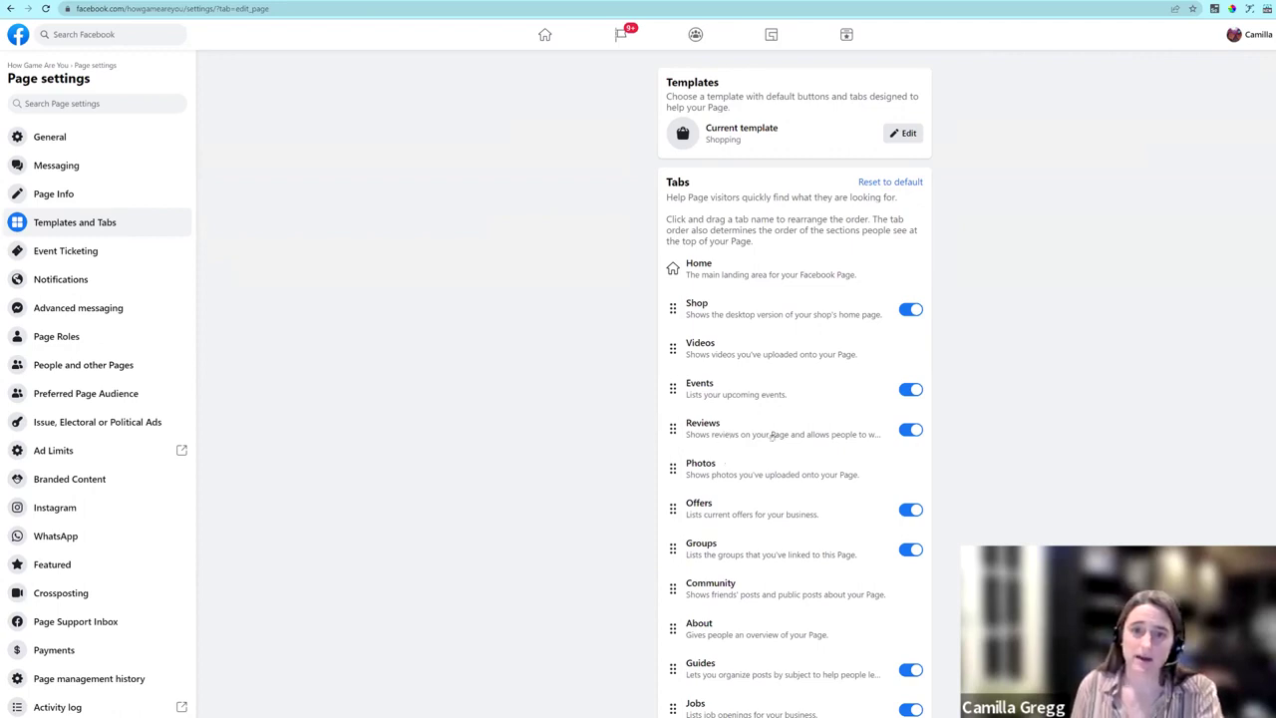
- Turn off the Events and Jobs tabs so they are hidden from the page
click(912, 390)
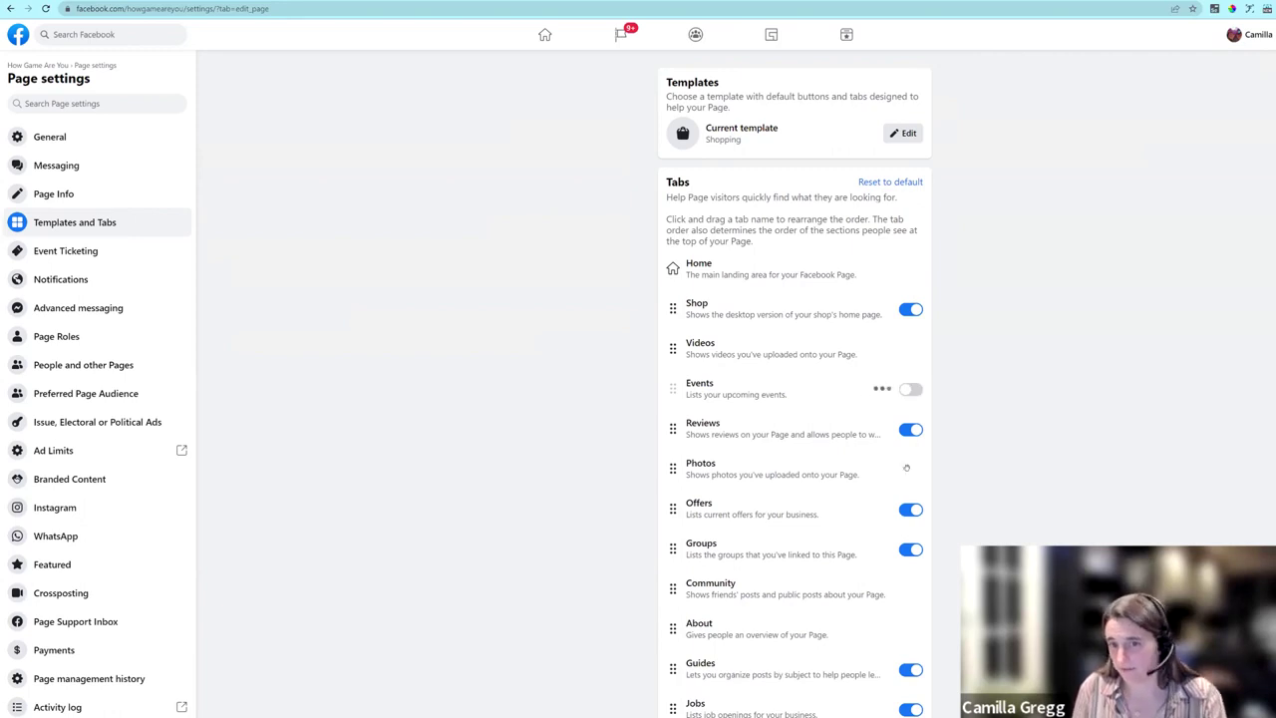
click(912, 710)
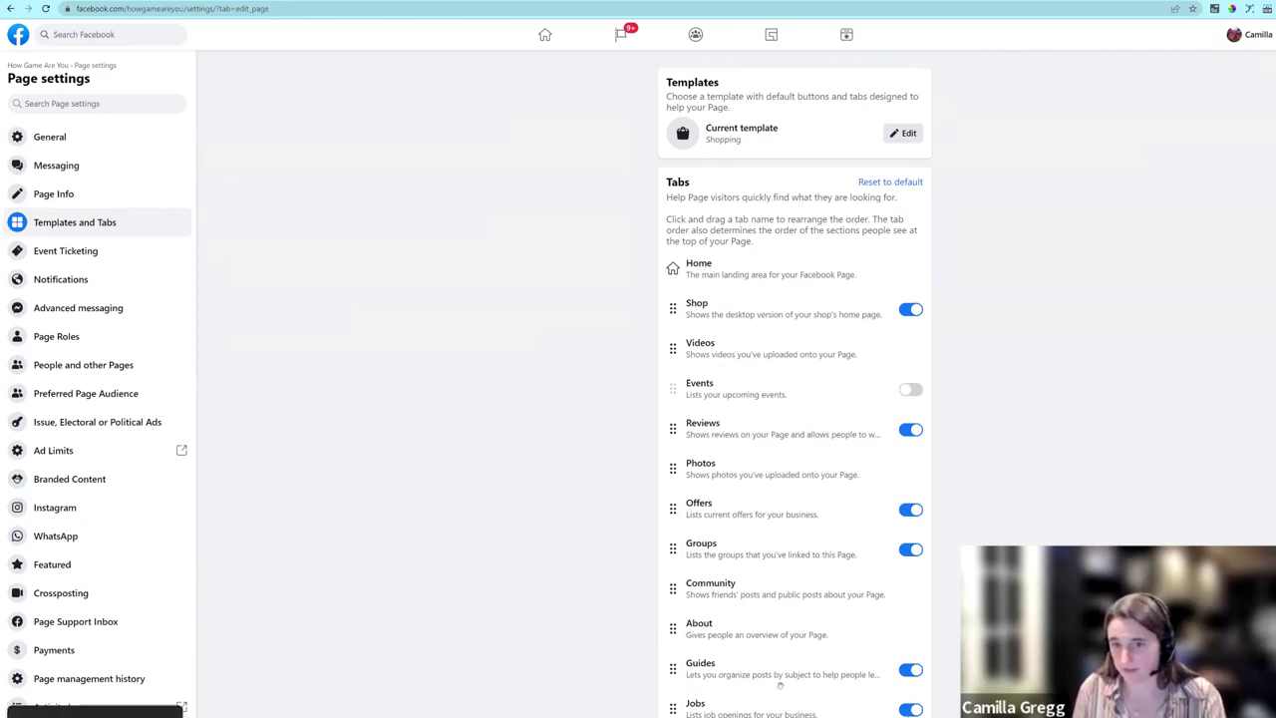
scroll(763, 634, down, 1)
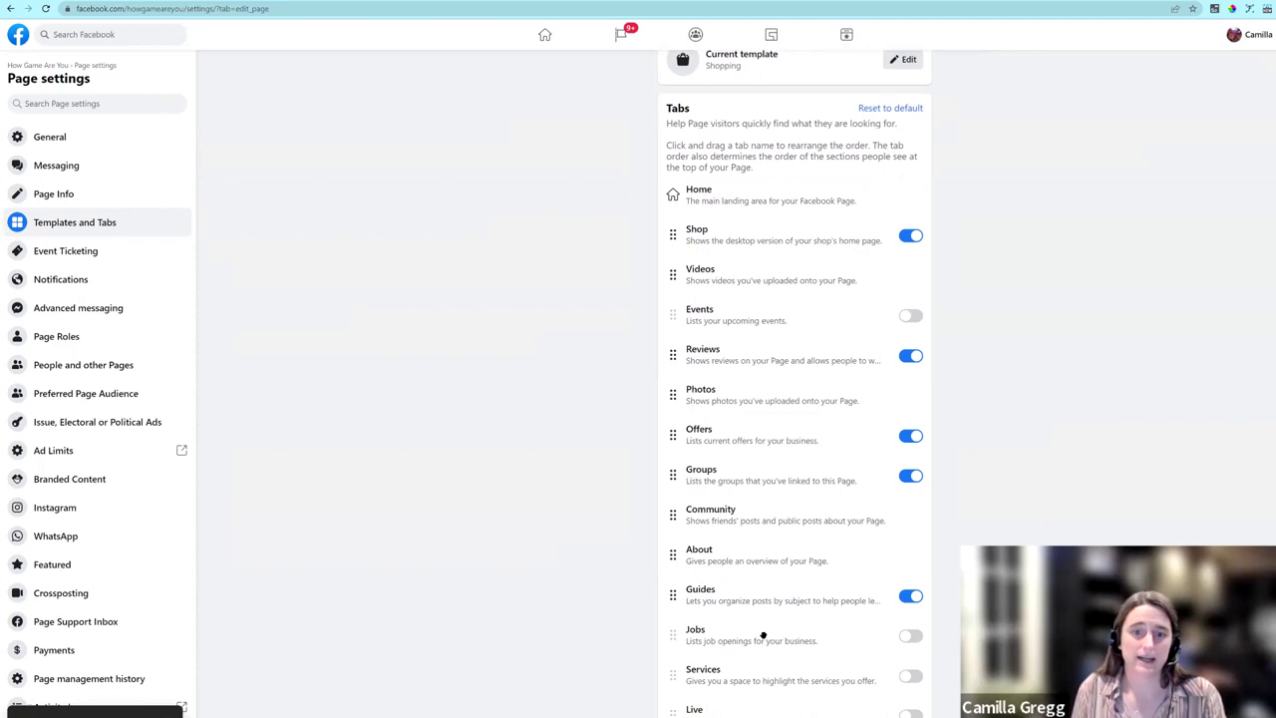
scroll(764, 632, up, 1)
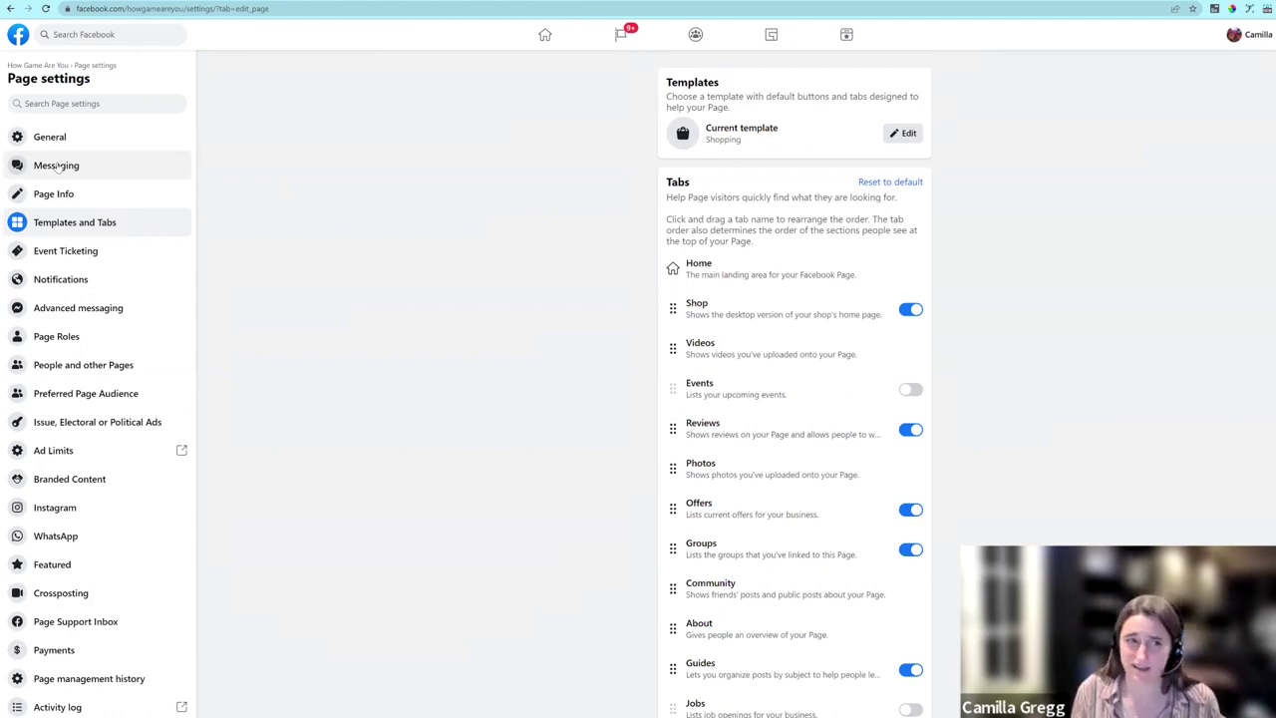
- Open the page's Messaging settings and review the general and Messenger conversation options
click(57, 165)
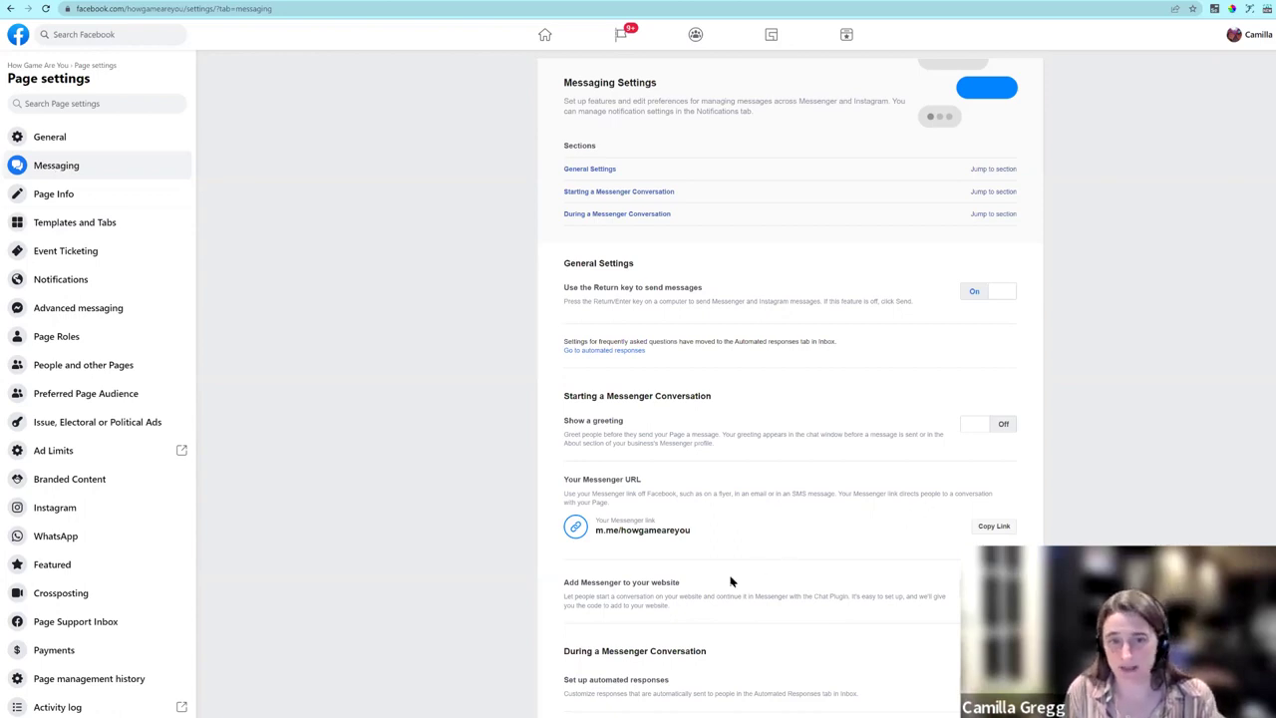
scroll(728, 653, down, 1)
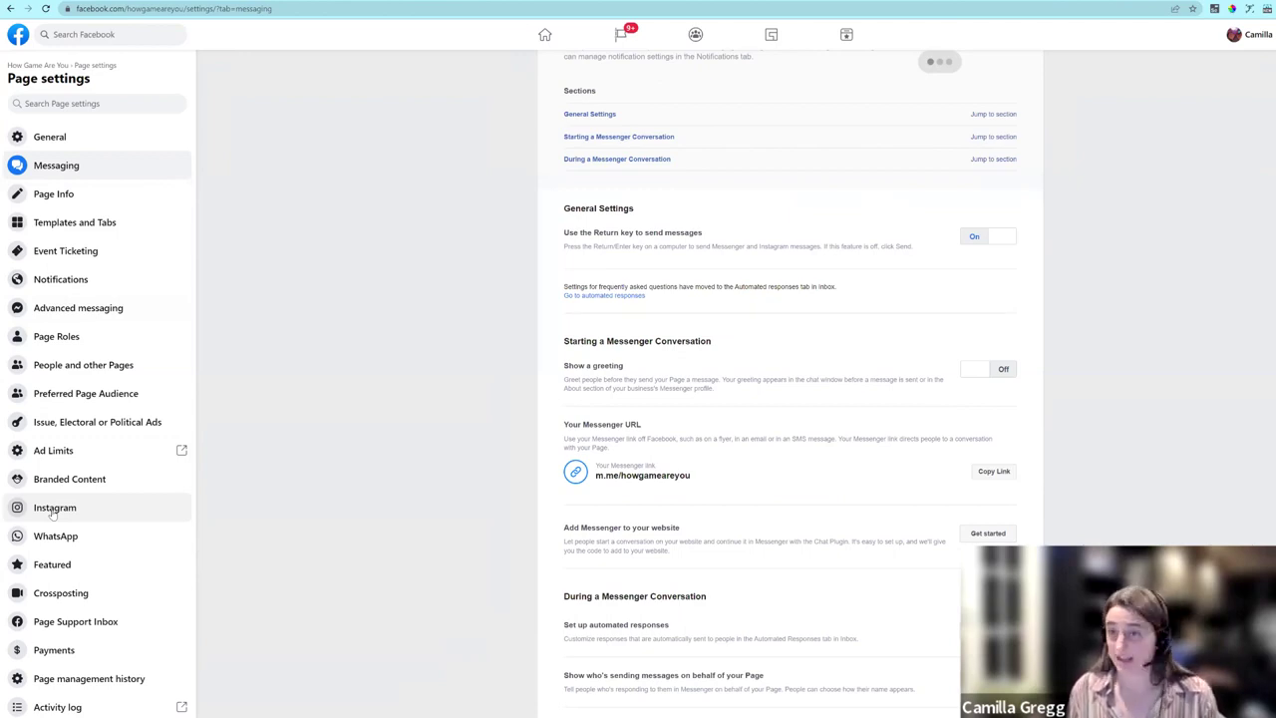
- Open the page's Instagram settings
click(53, 510)
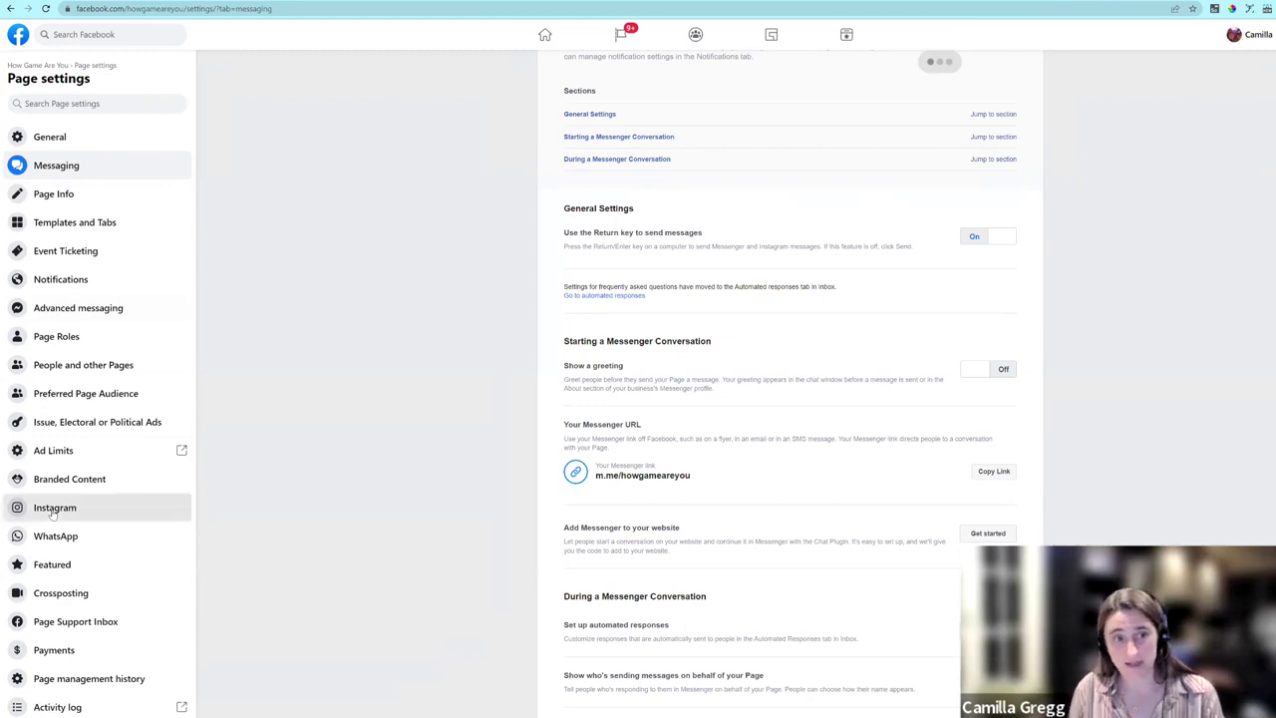